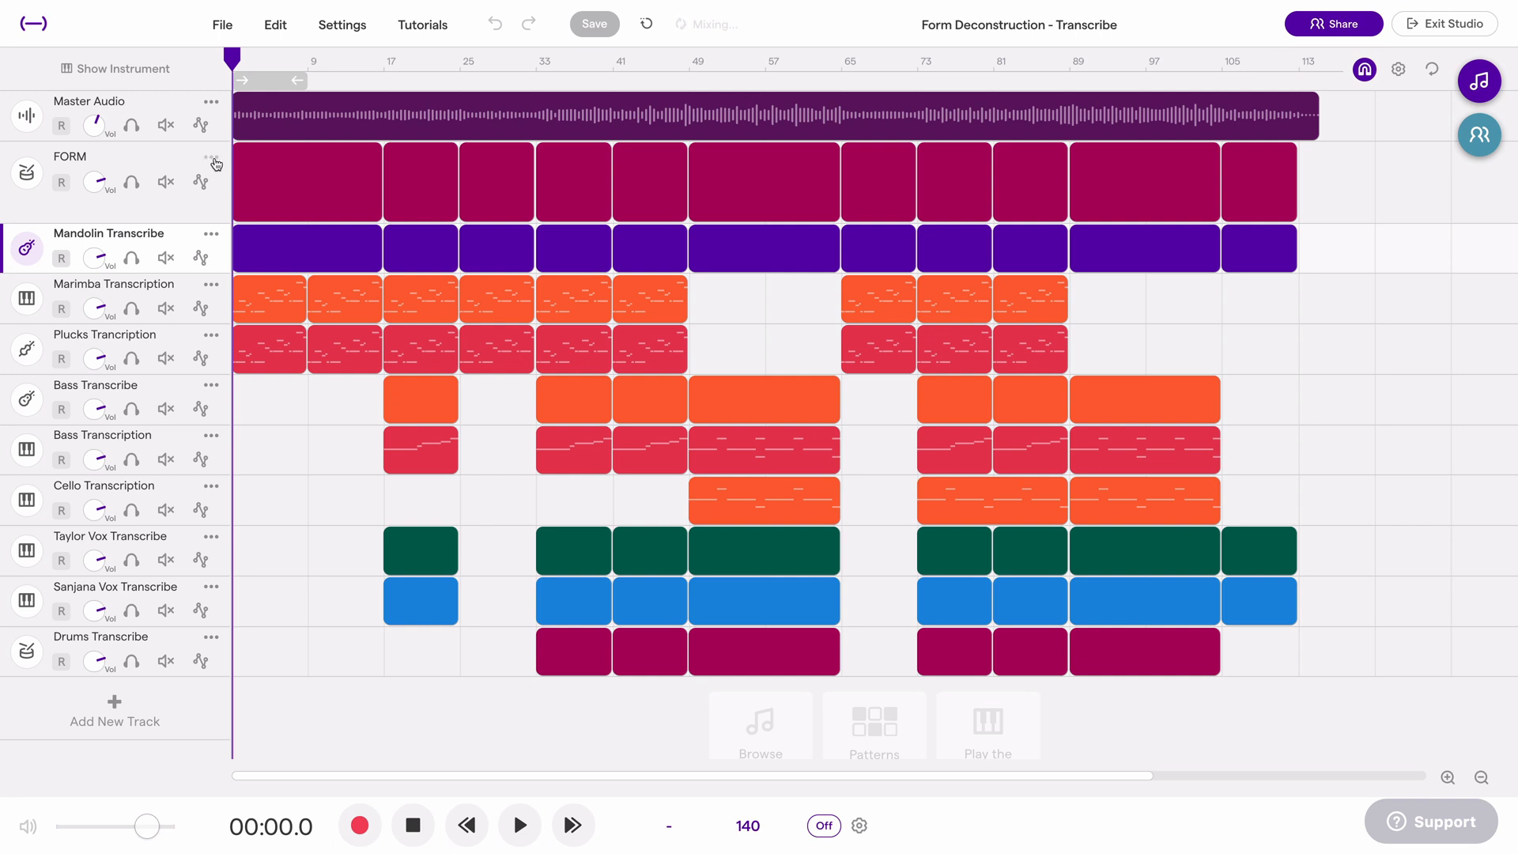
mouse_move(407, 192)
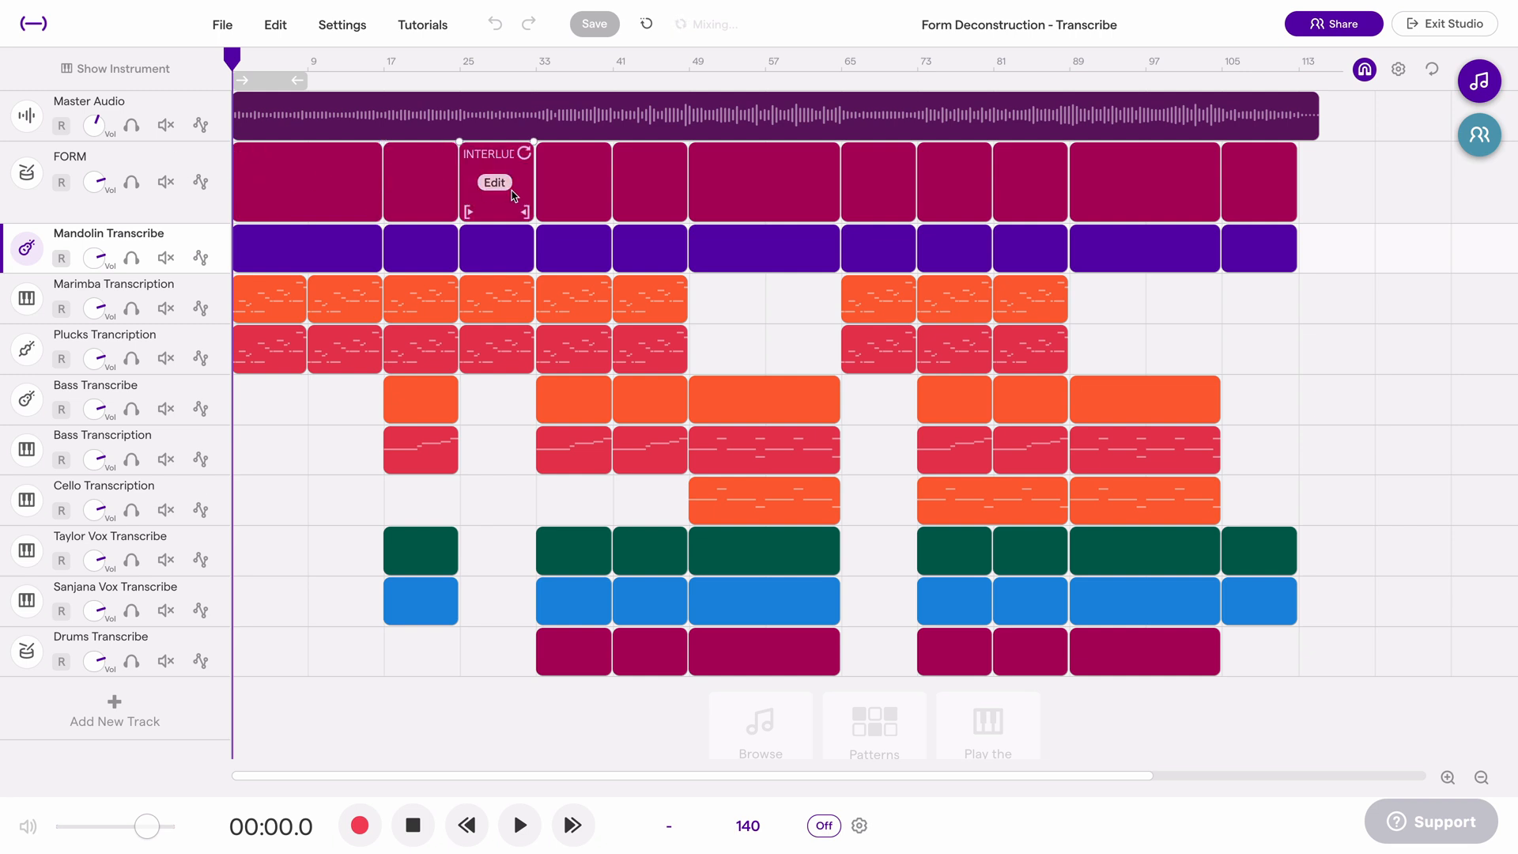
mouse_move(768, 199)
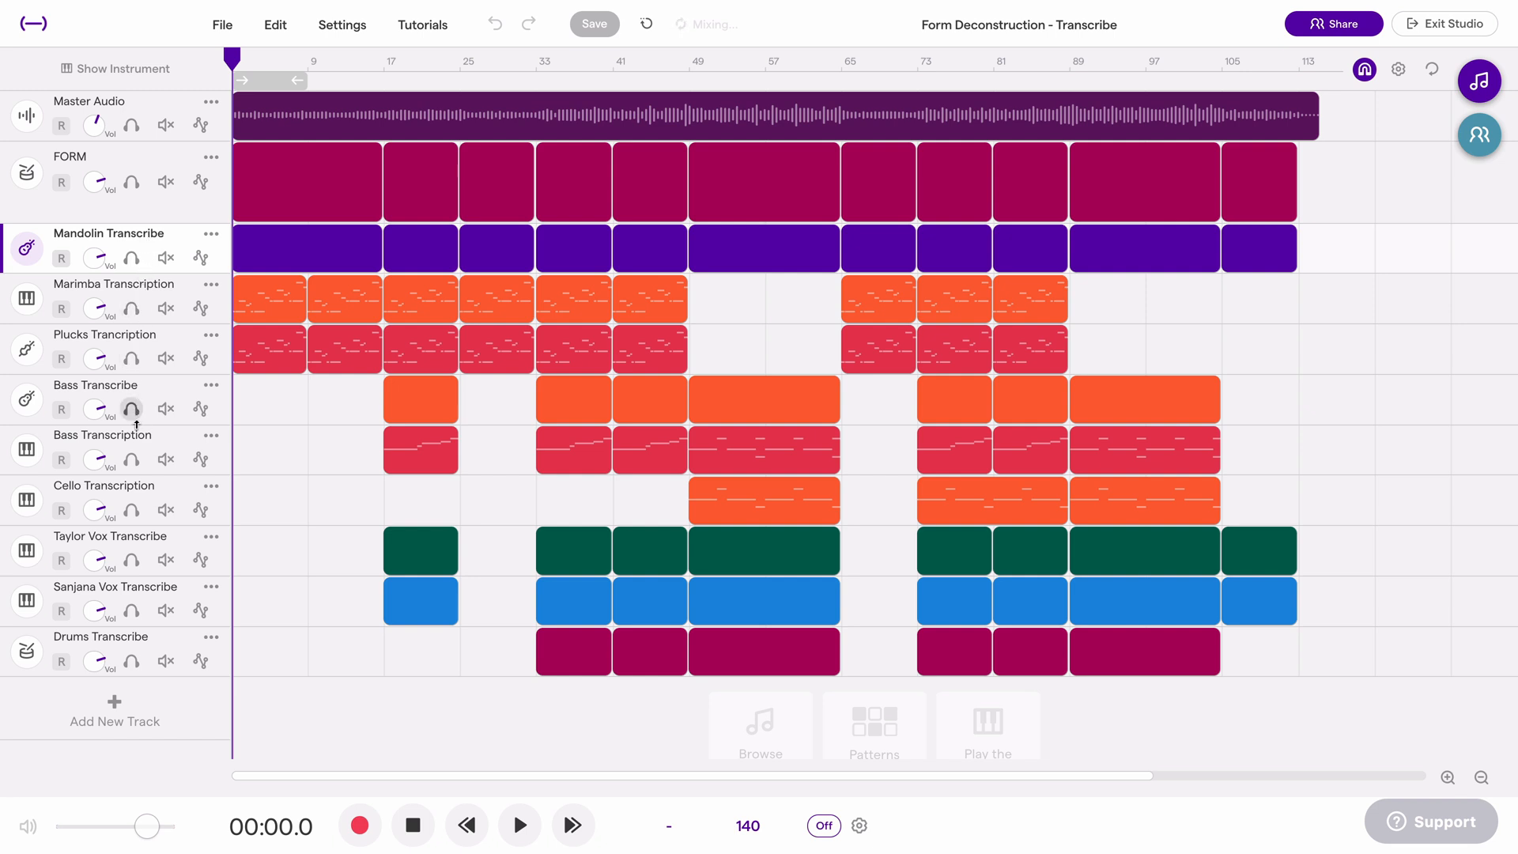
click(235, 562)
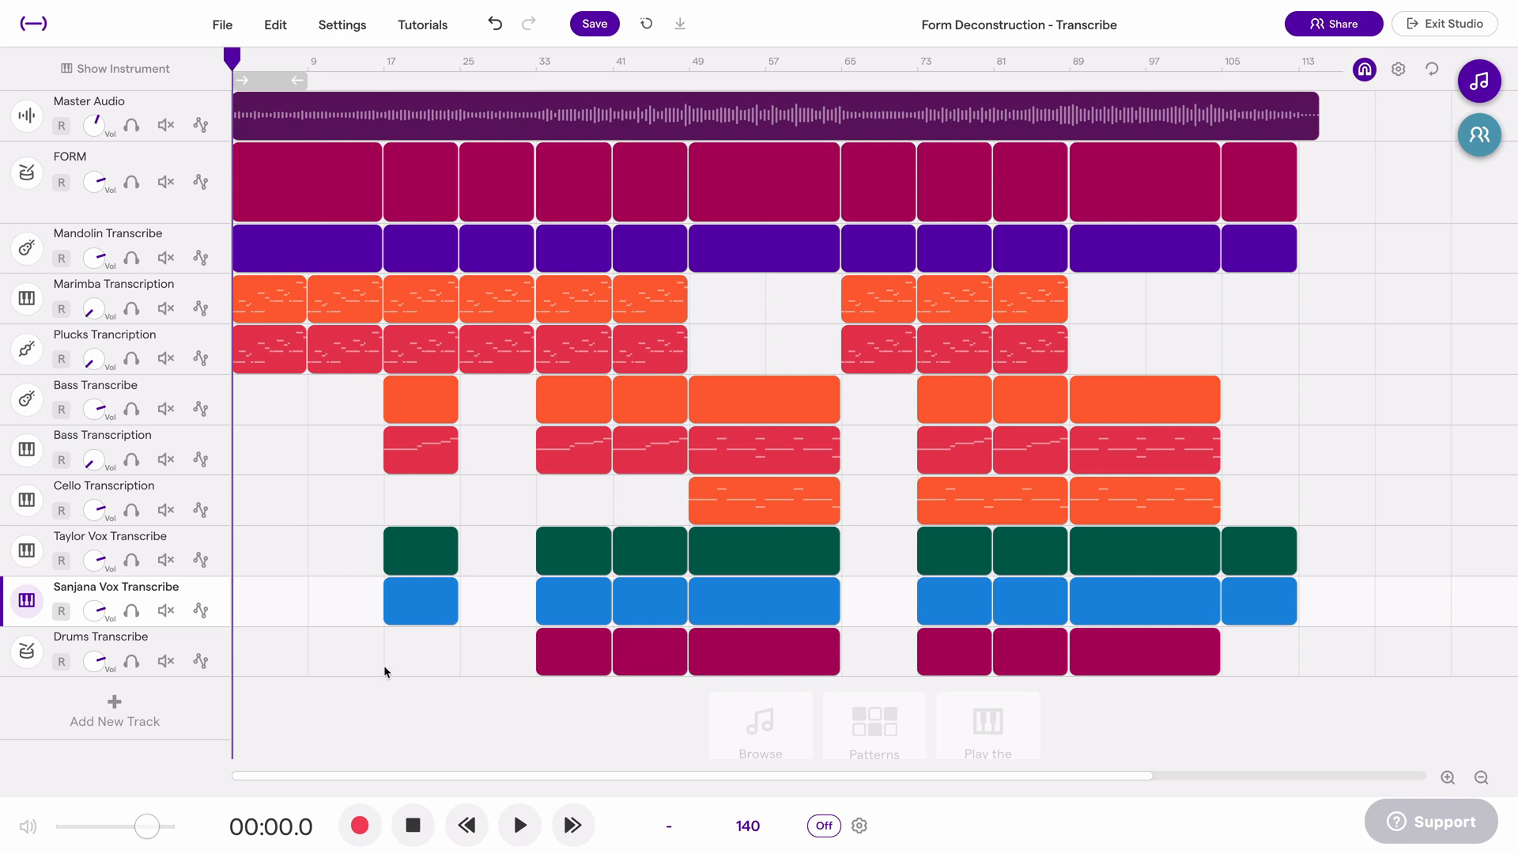
click(316, 663)
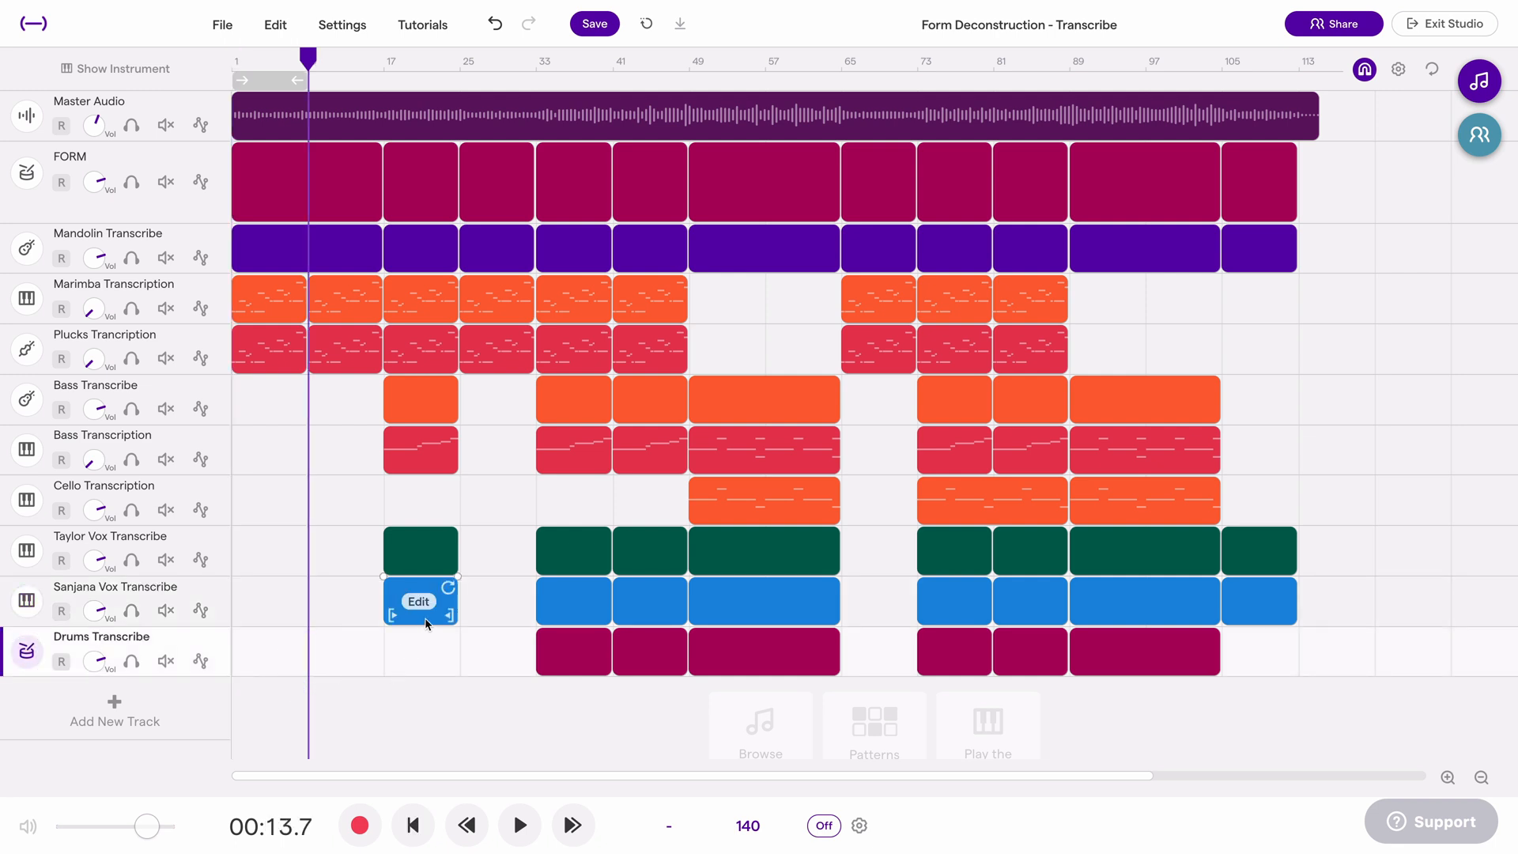
click(387, 688)
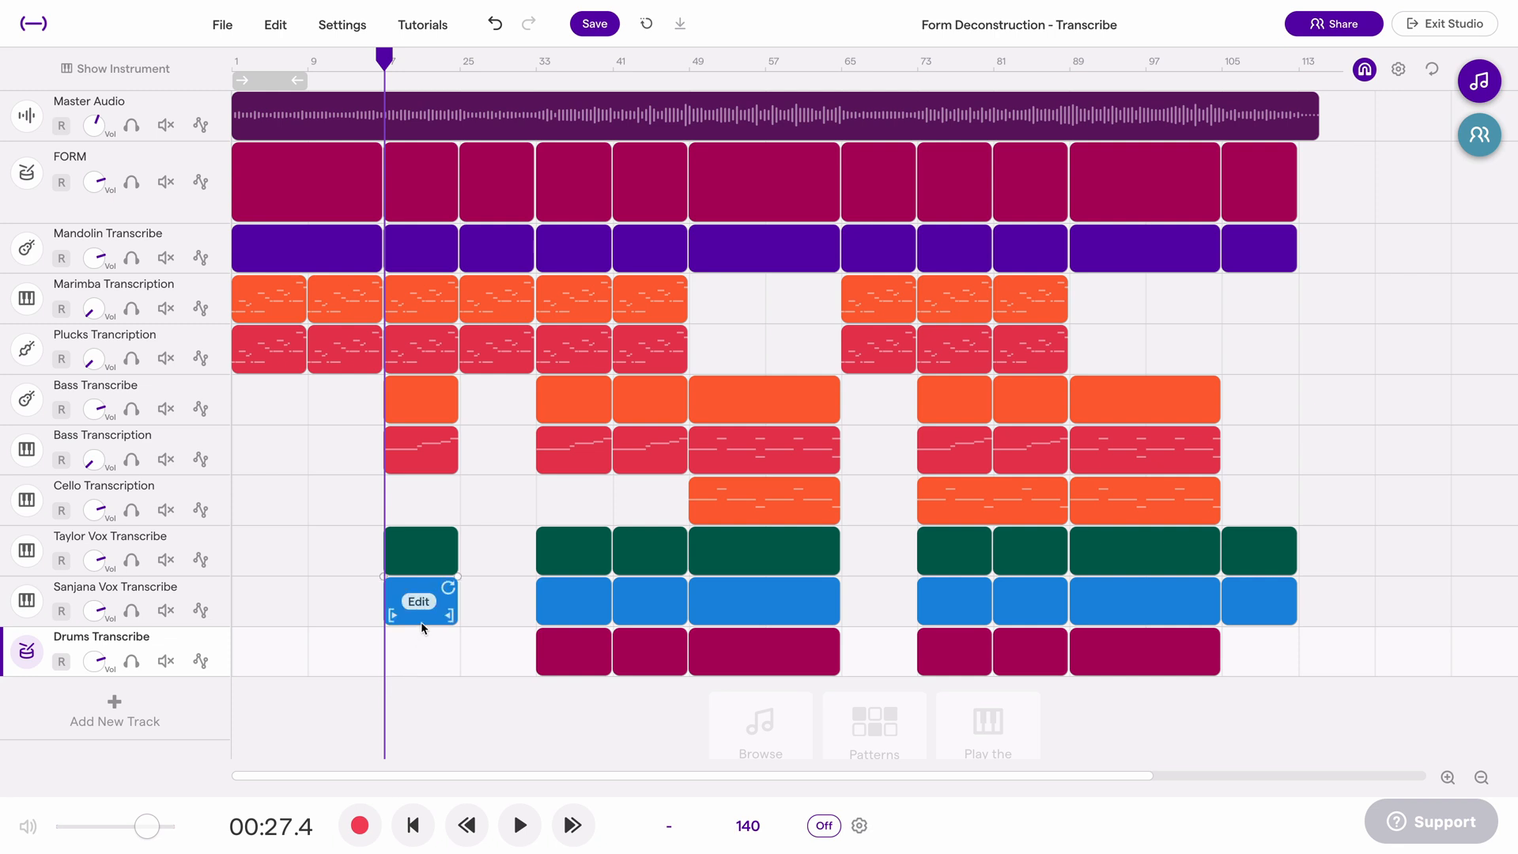
key(ctrl+z)
- Play the arrangement from the section starting at bar 33 for several seconds and stop
click(536, 702)
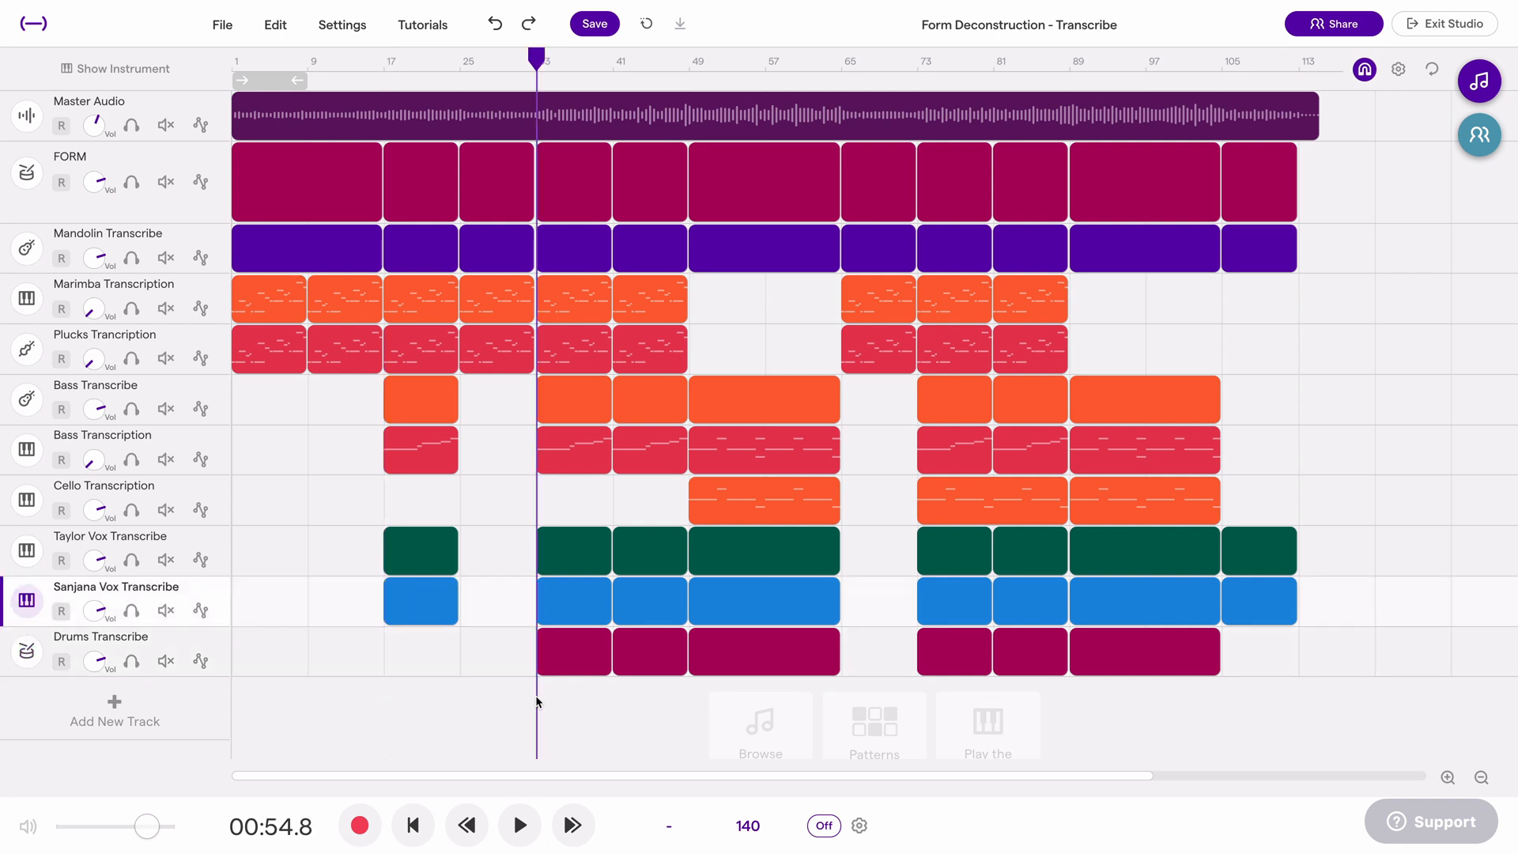
key(space)
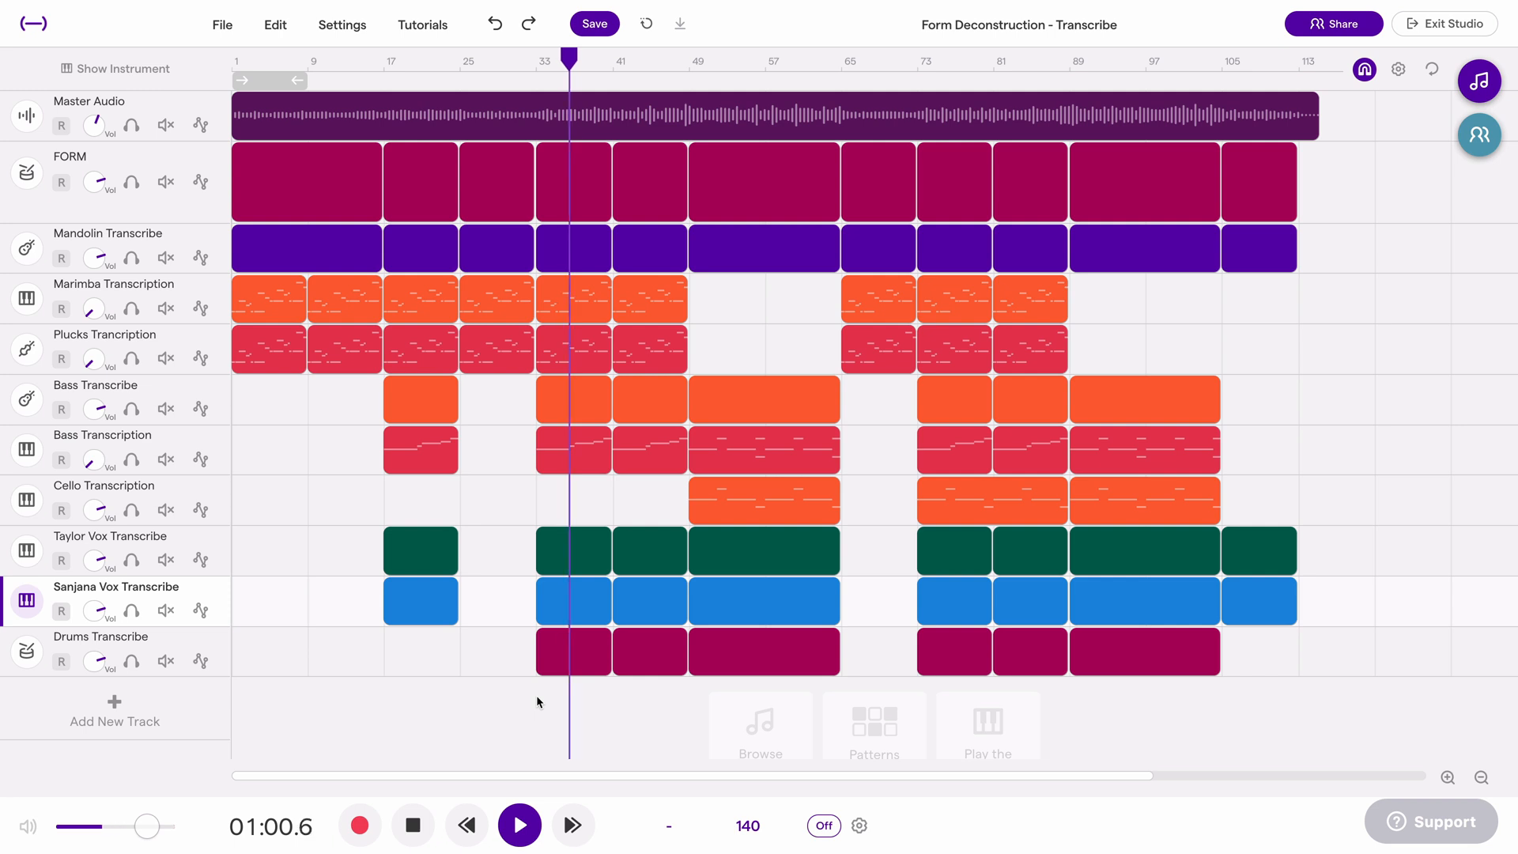
key(space)
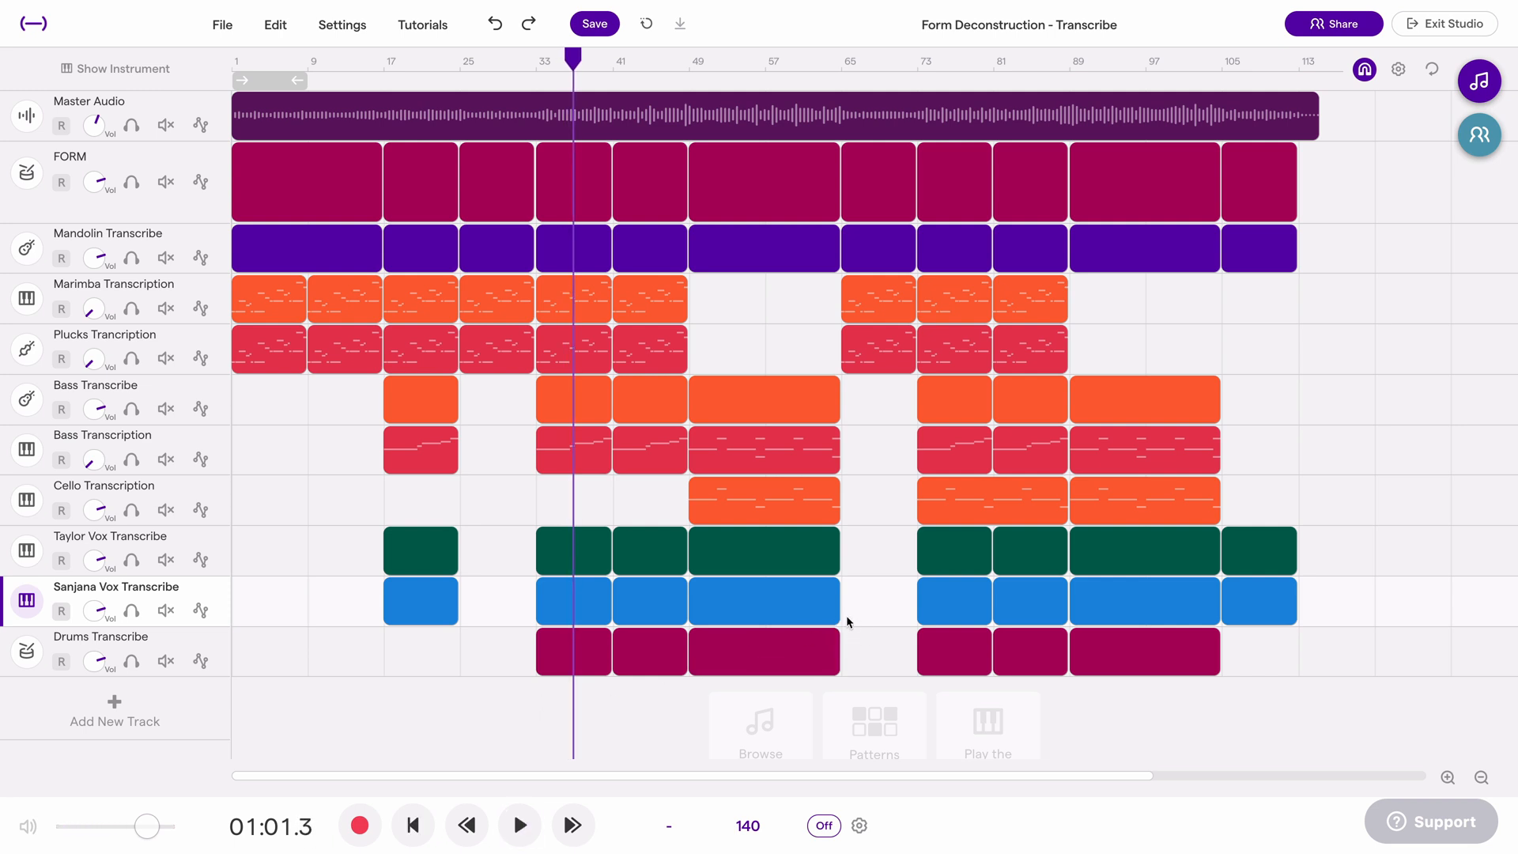
- Play the arrangement from the section starting at bar 65 and stop before bar 73
click(845, 619)
key(space)
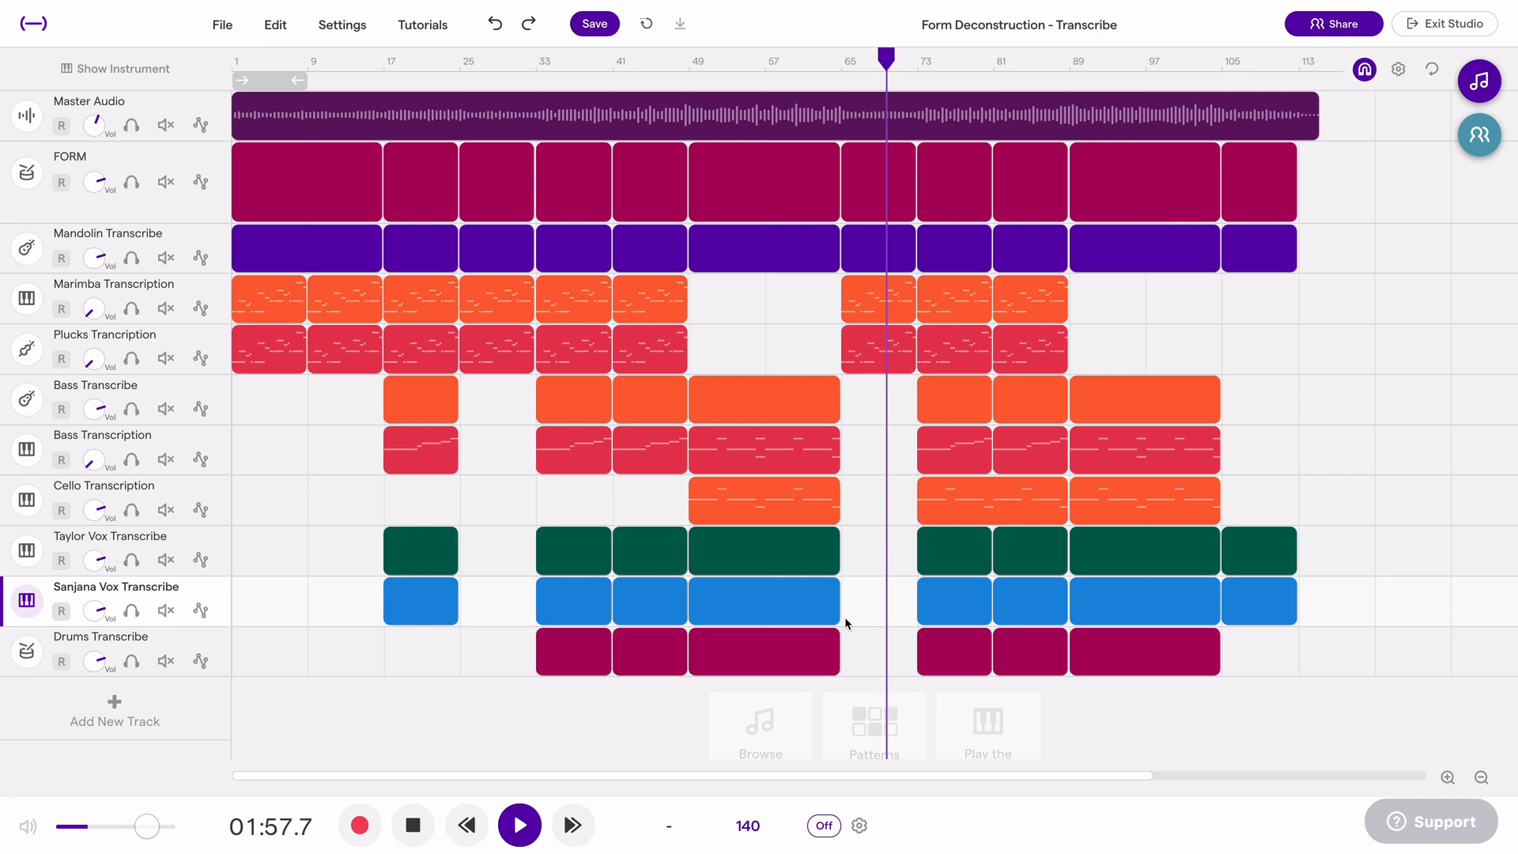
key(space)
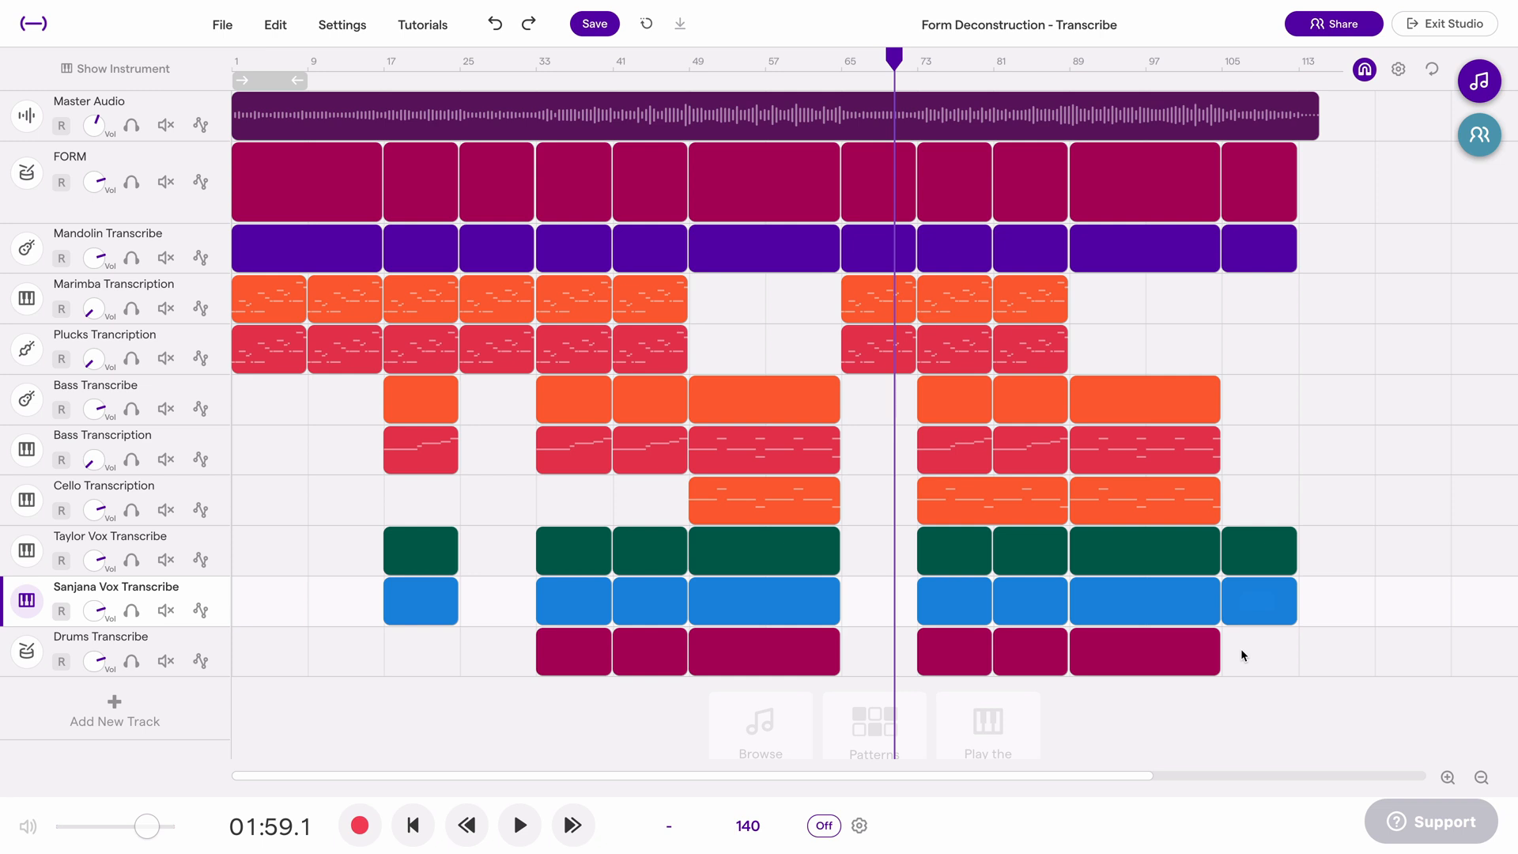
- Increase the height of the Marimba Transcription track and select its first region
mouse_move(971, 664)
mouse_move(256, 298)
mouse_move(265, 330)
drag(188, 323, 188, 366)
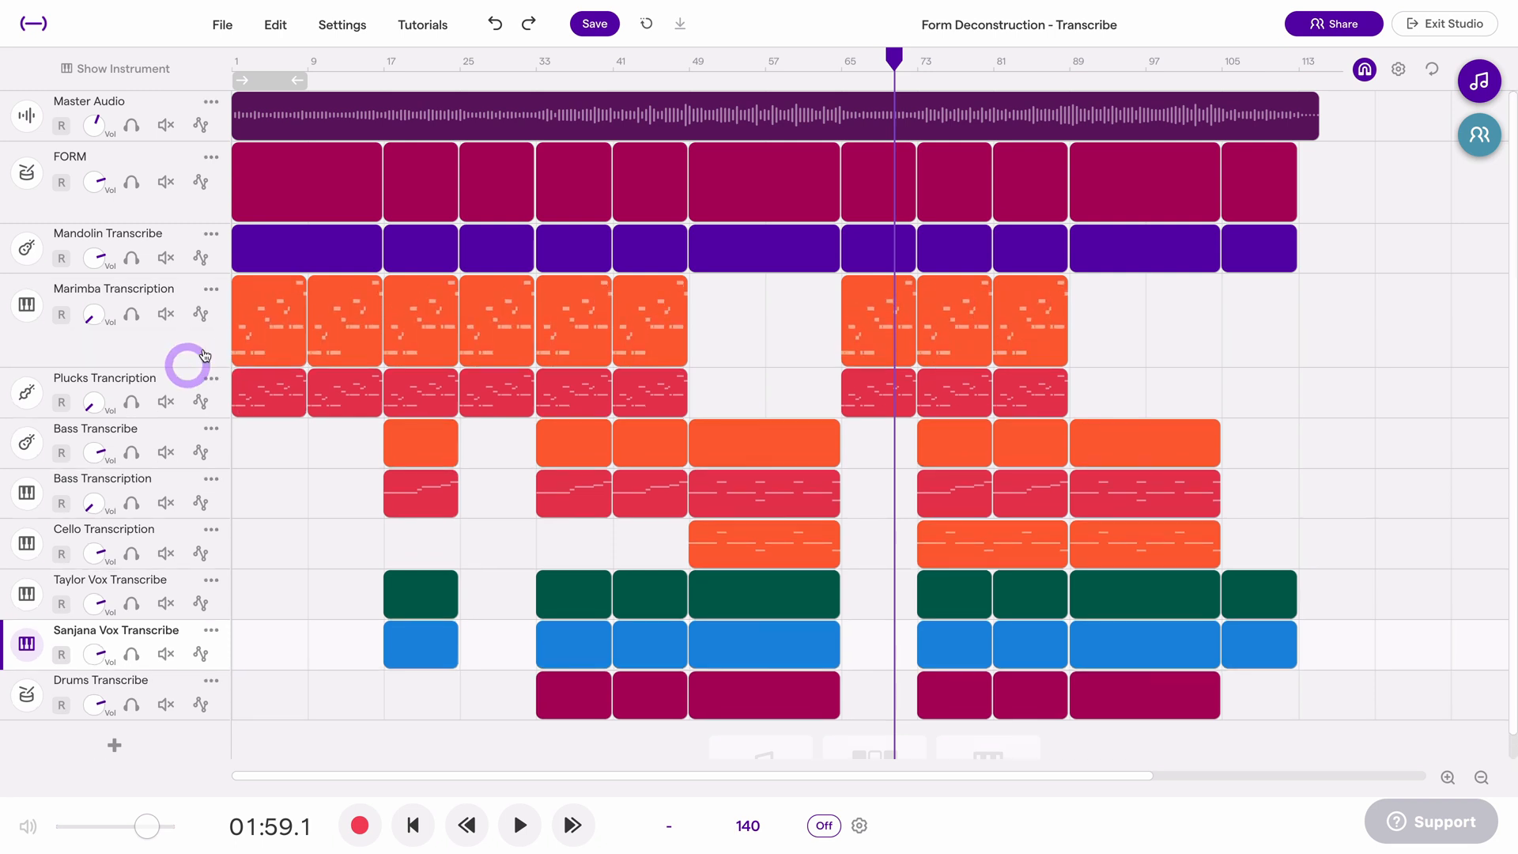
click(275, 310)
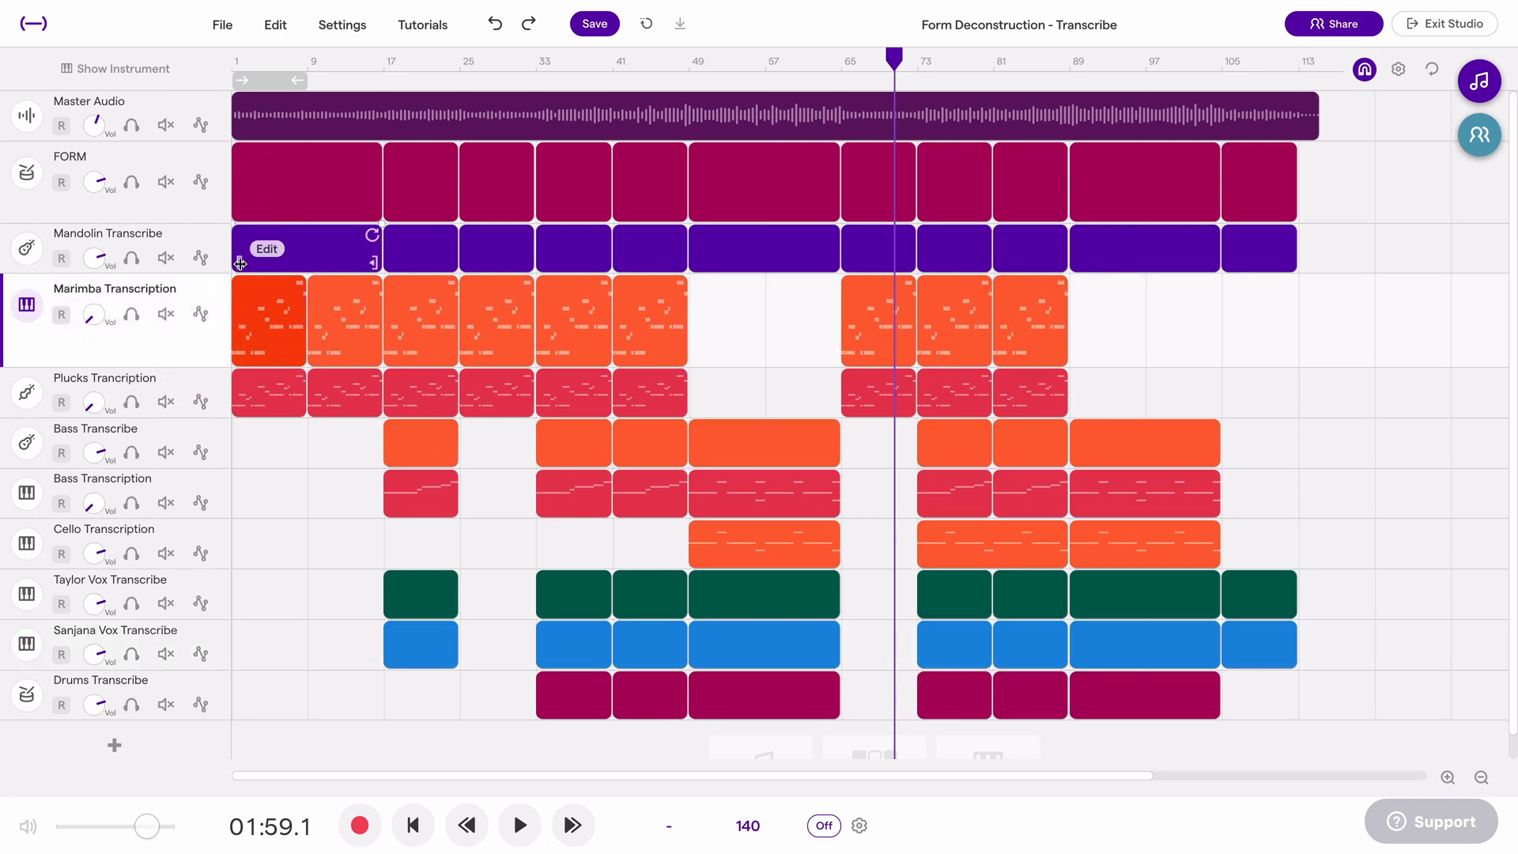
- Open the first marimba region in the piano roll and return the playhead to the start of the song
double_click(267, 335)
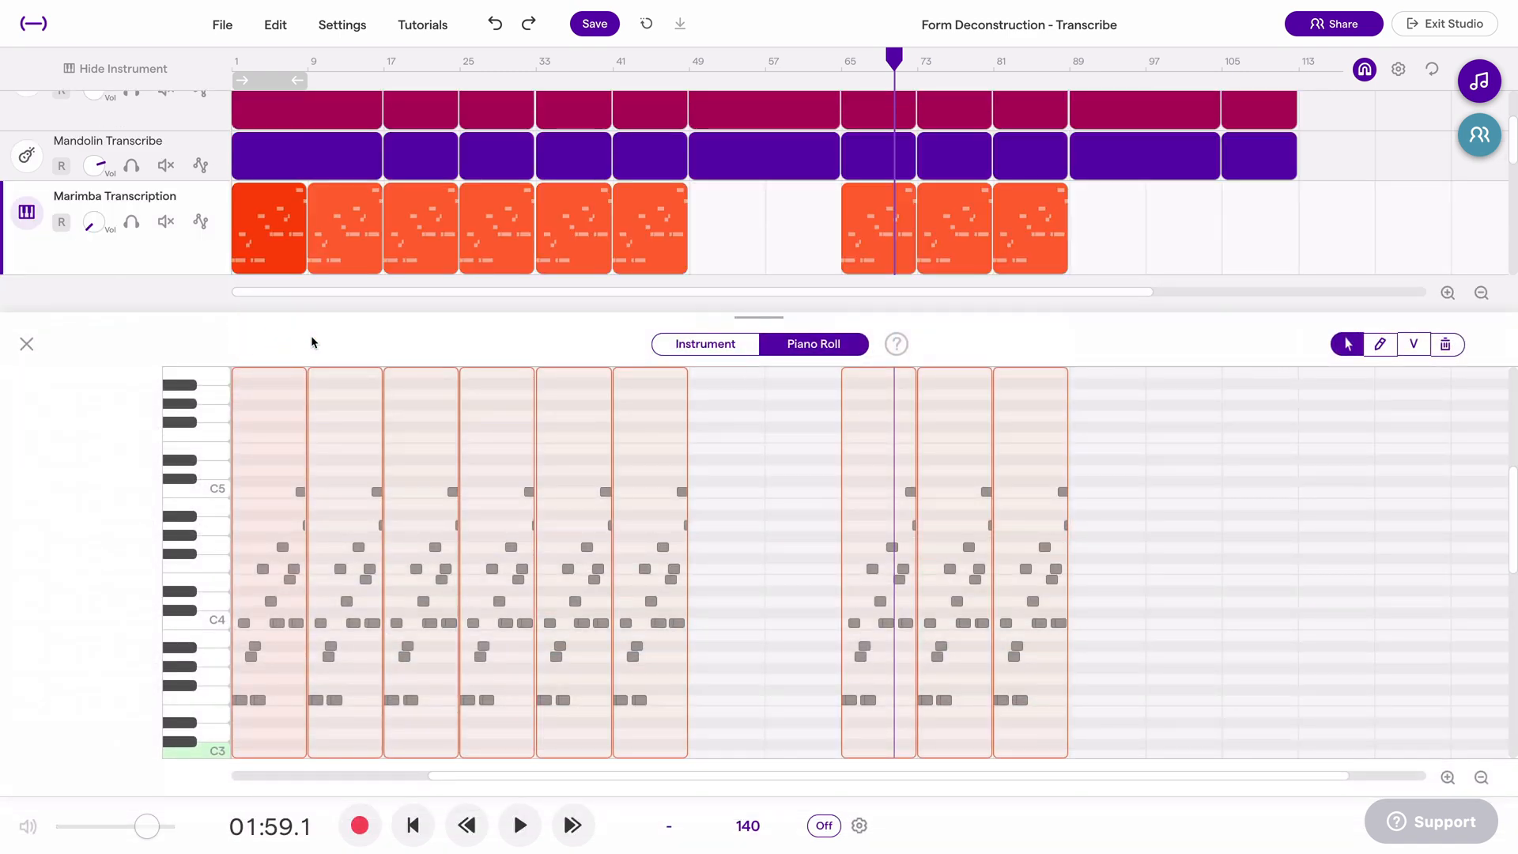
click(230, 71)
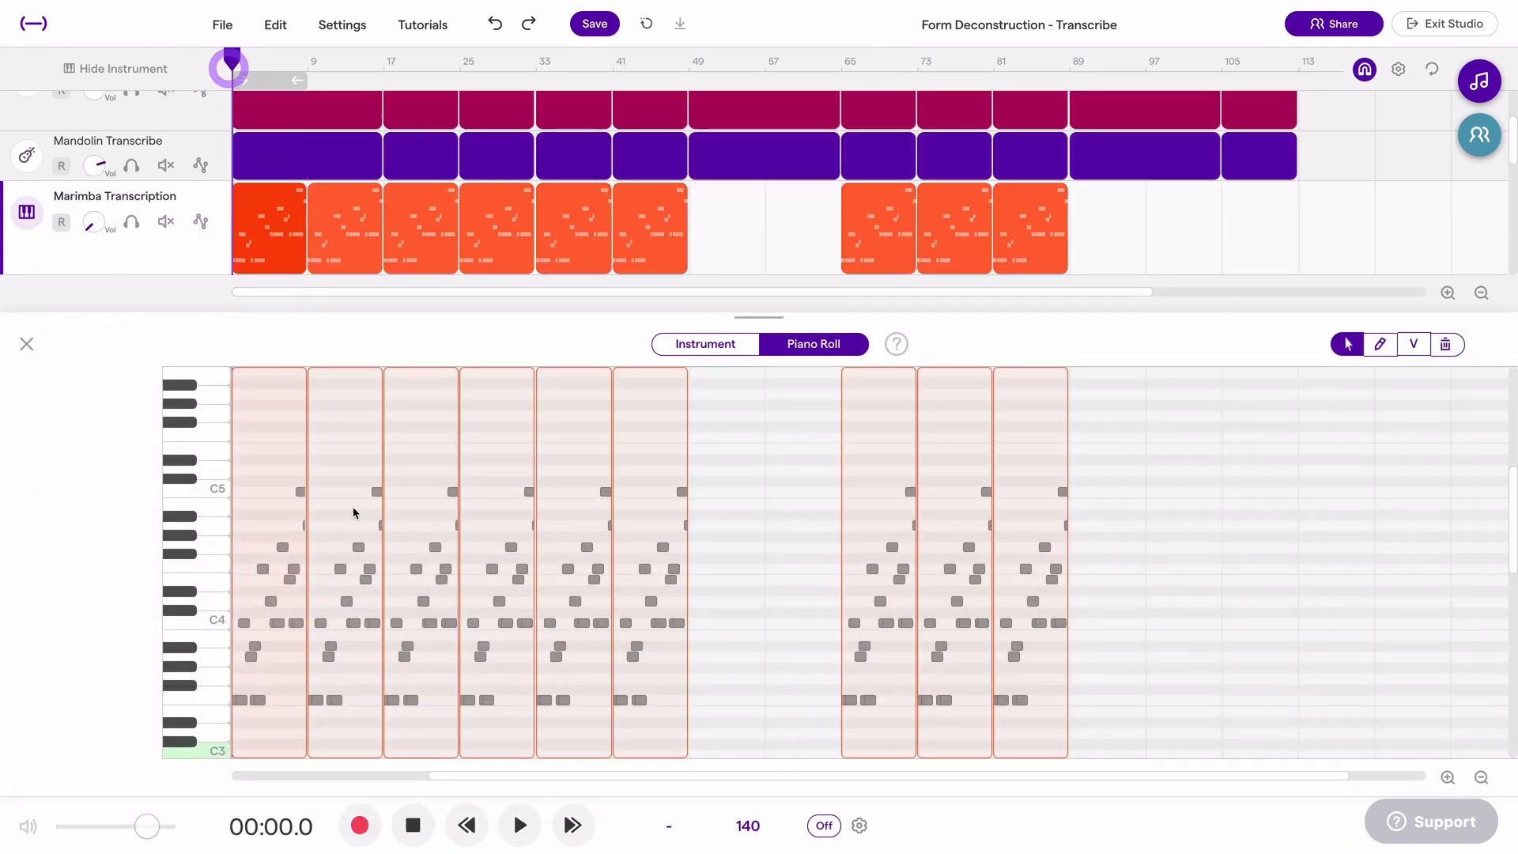
scroll(335, 538, up, 5)
scroll(335, 538, left, 6)
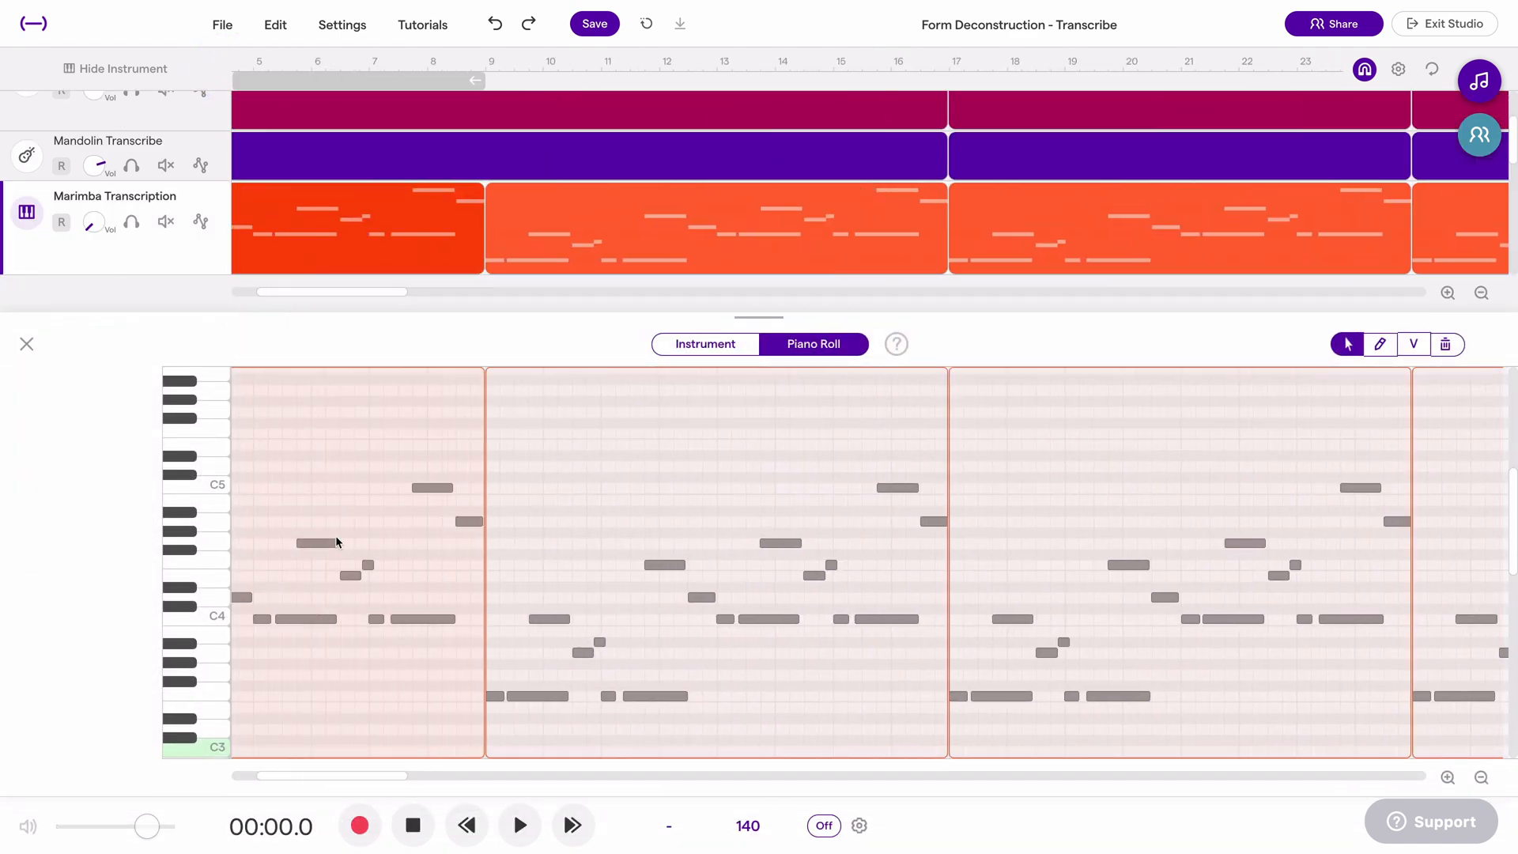
scroll(336, 538, down, 1)
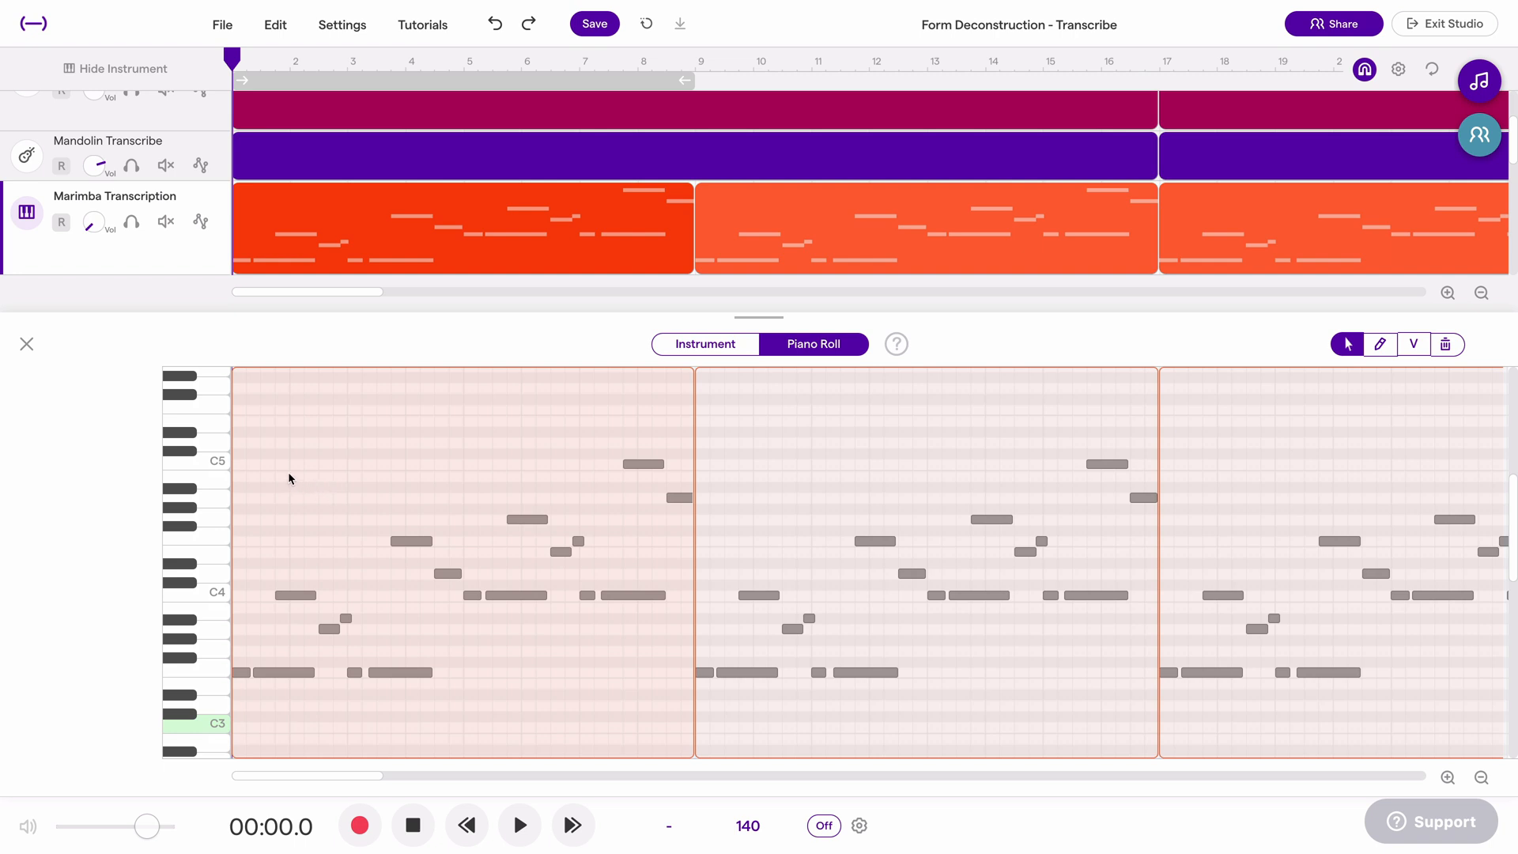
- Add a short test note near the start of the first marimba region and delete it again
double_click(251, 642)
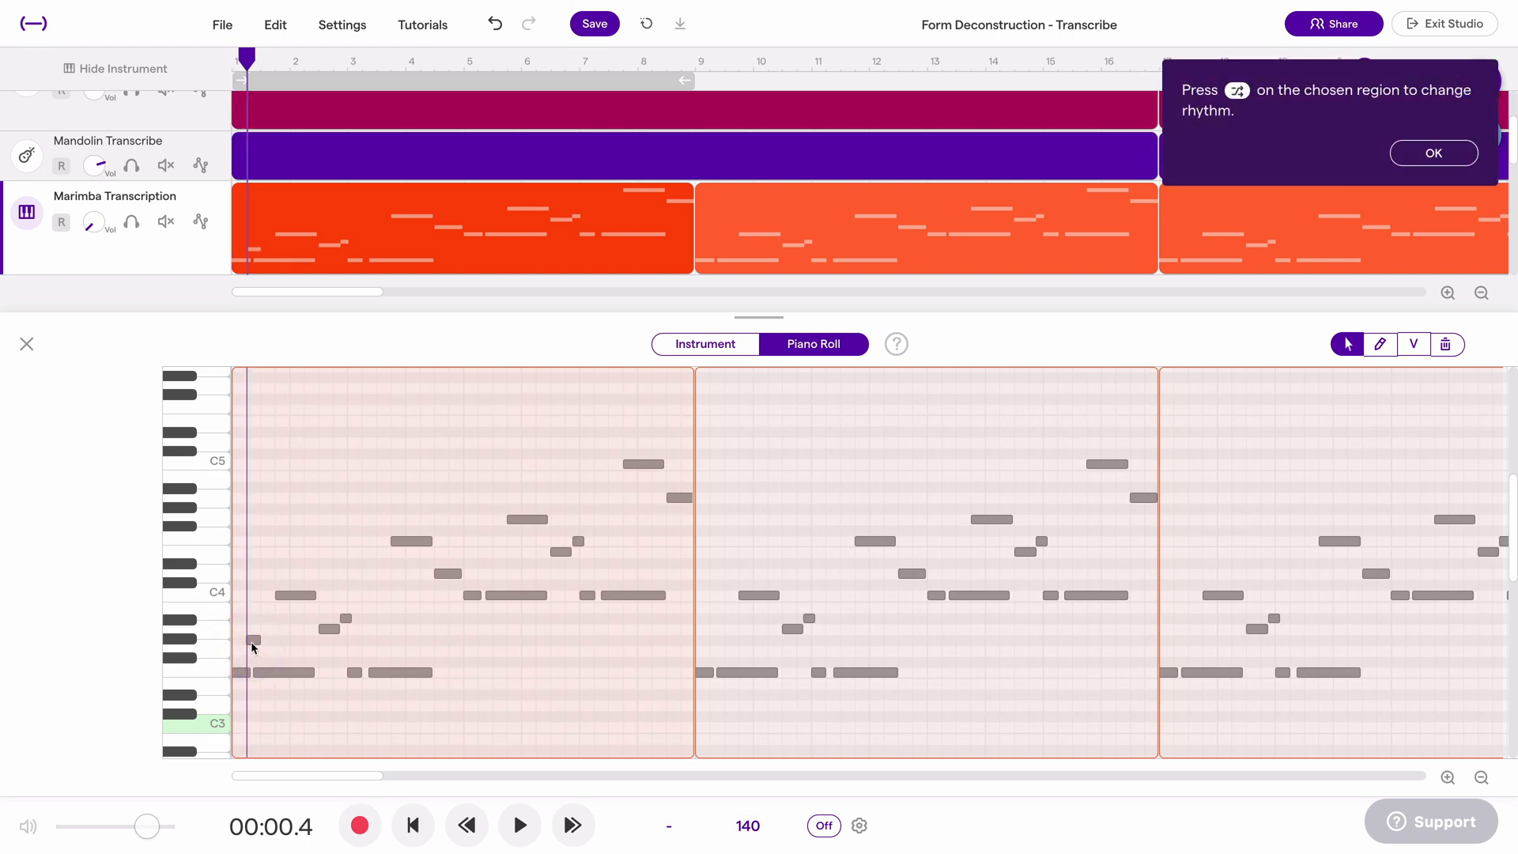
click(253, 641)
double_click(256, 627)
- Play the first marimba region from the start of the song alongside the other tracks and stop near its end
click(231, 57)
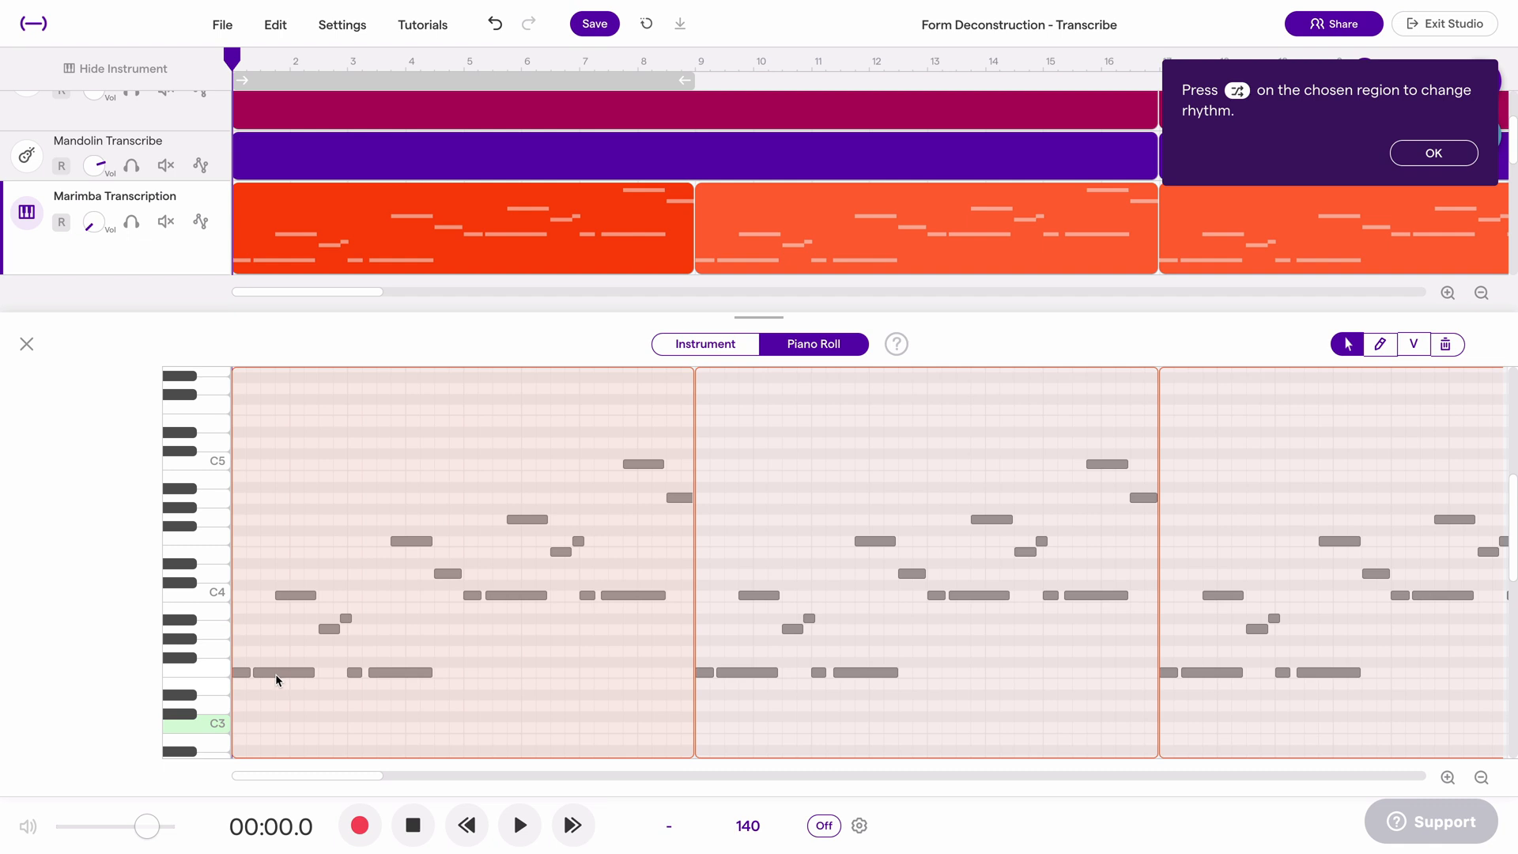
key(space)
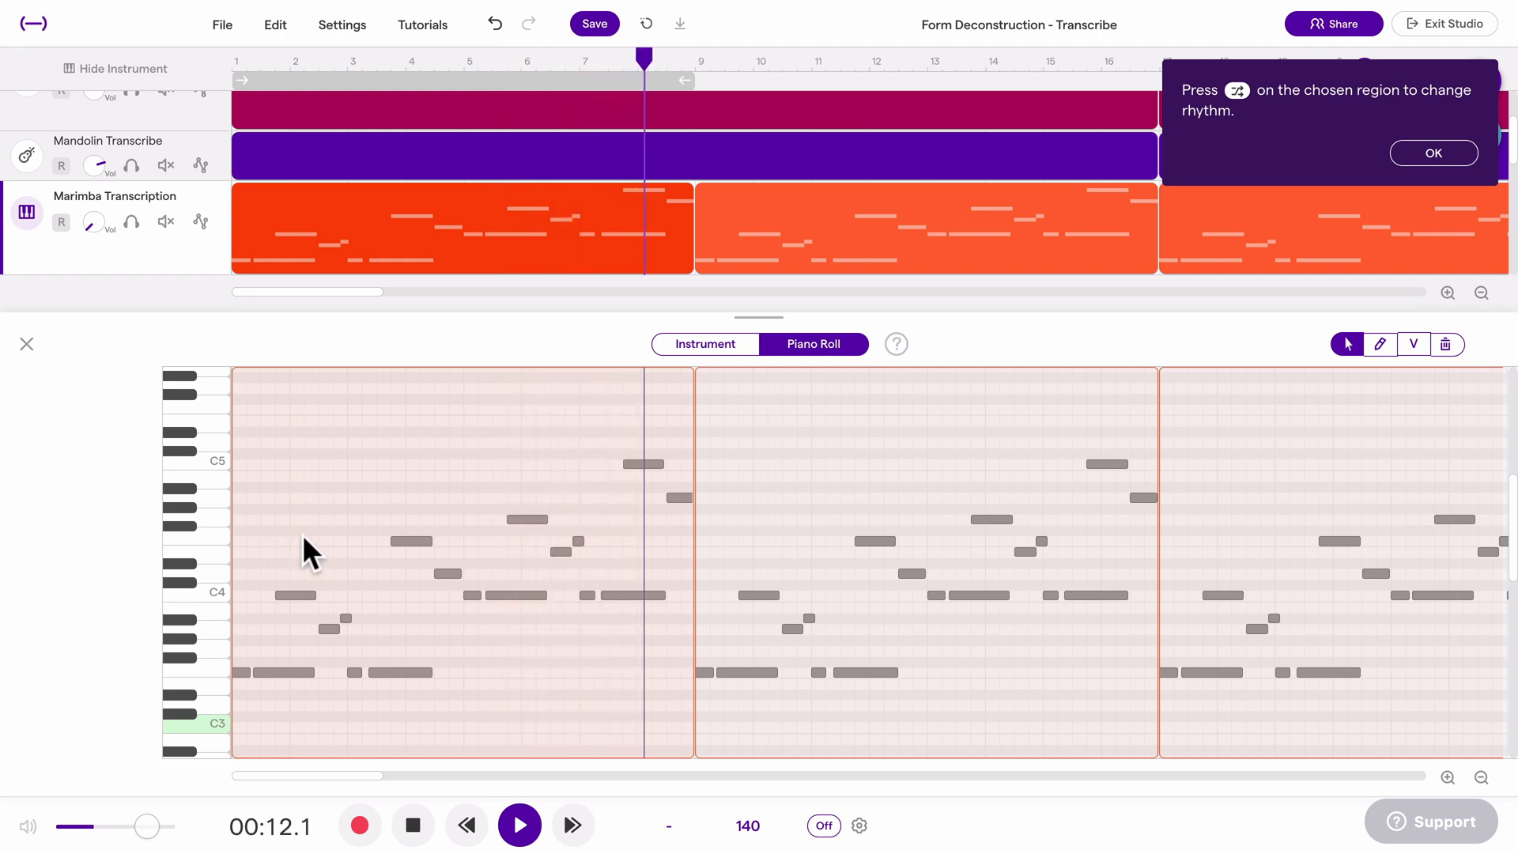
key(space)
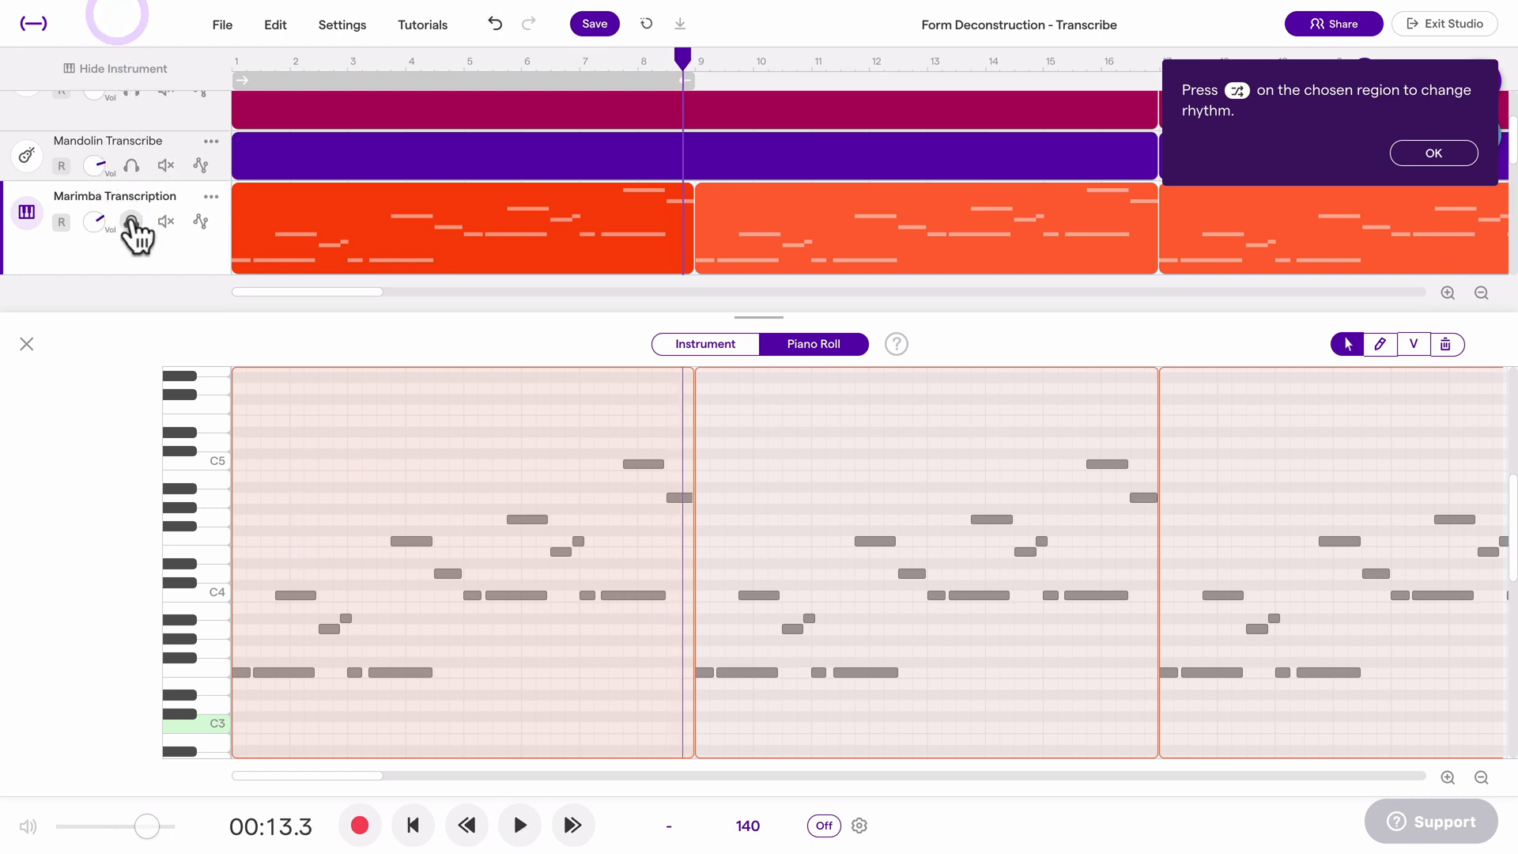
- Solo the Marimba Transcription track, listen to its opening bars from the start, and turn solo off
click(131, 221)
key(Return)
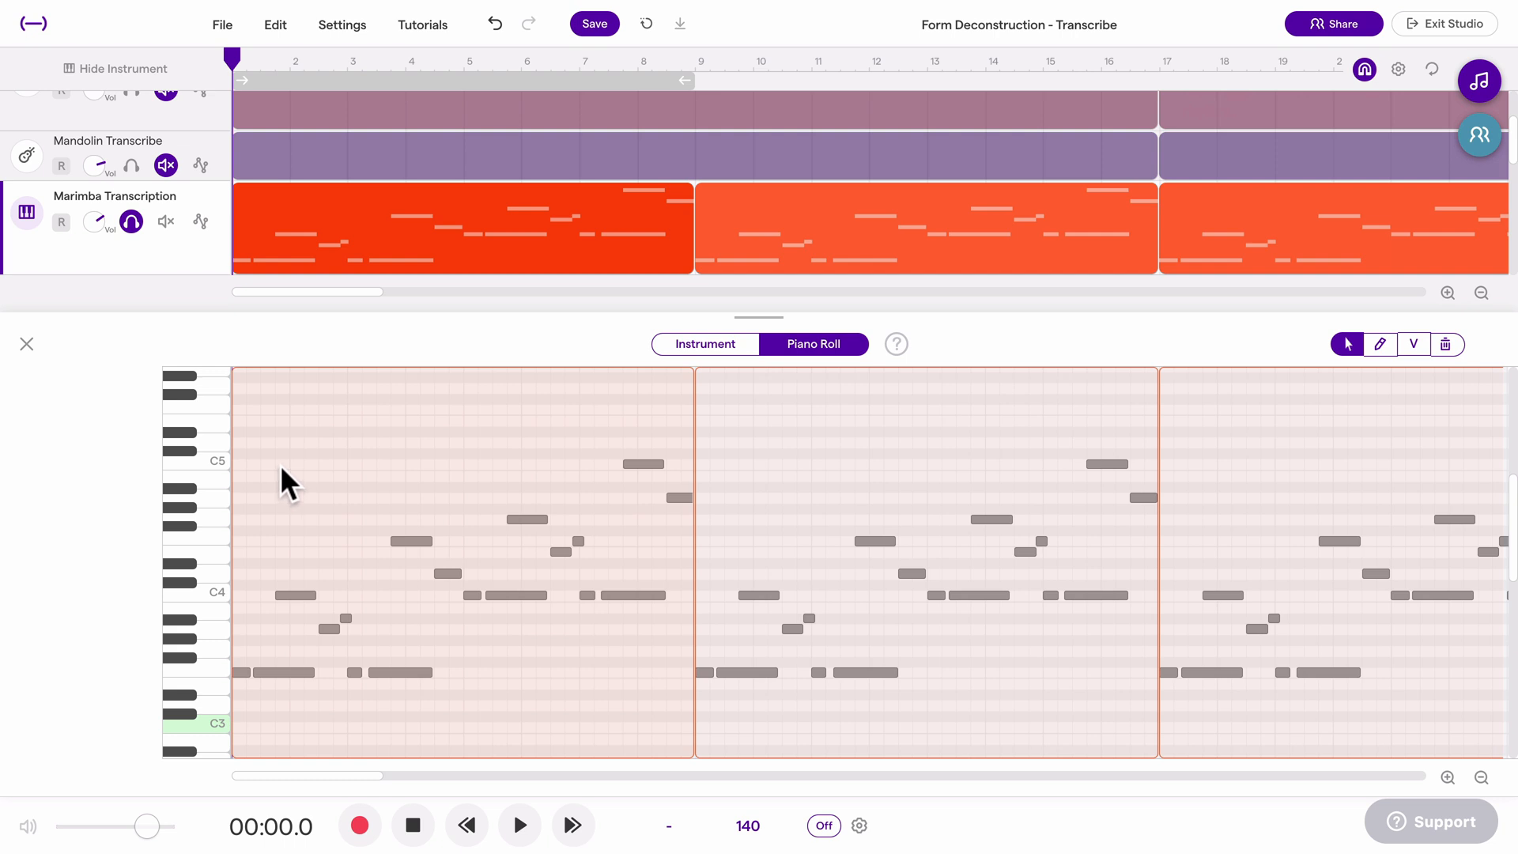
key(space)
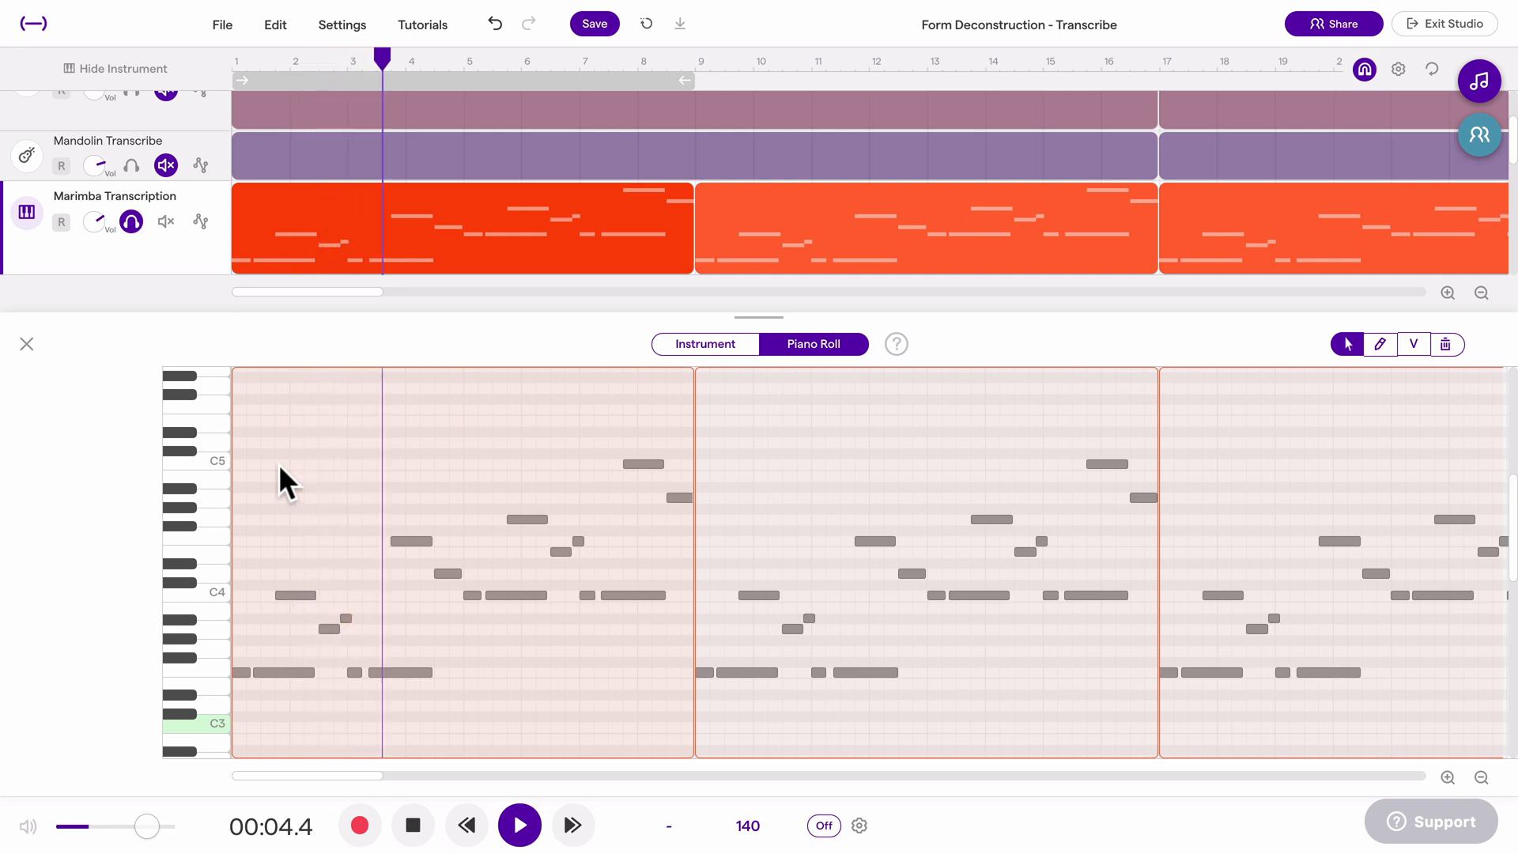
key(space)
click(131, 221)
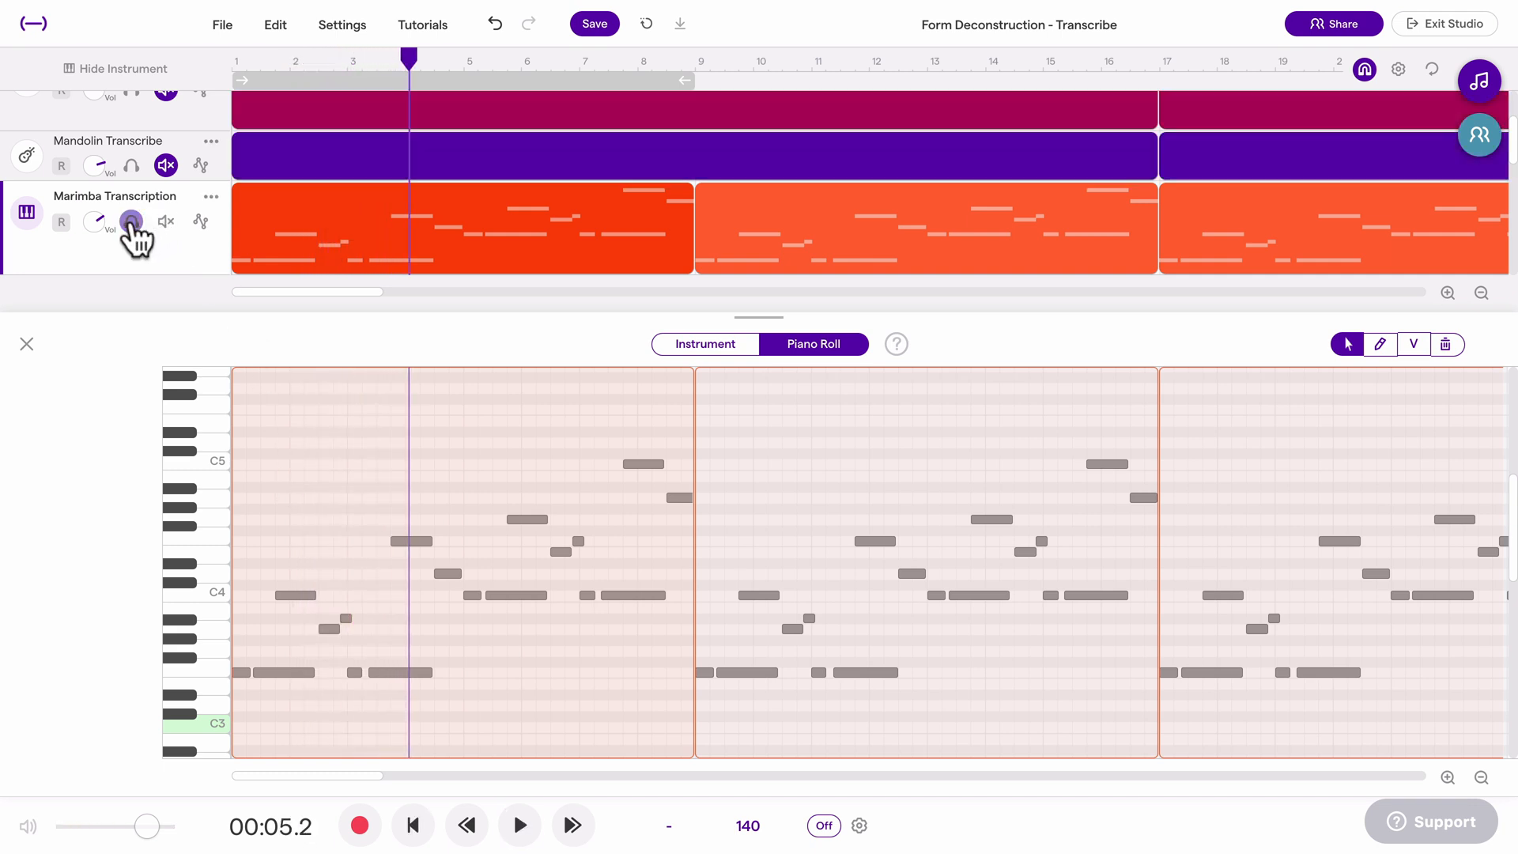
- Mute the Master Audio track in the full arrangement view and return the playhead to the start
click(26, 343)
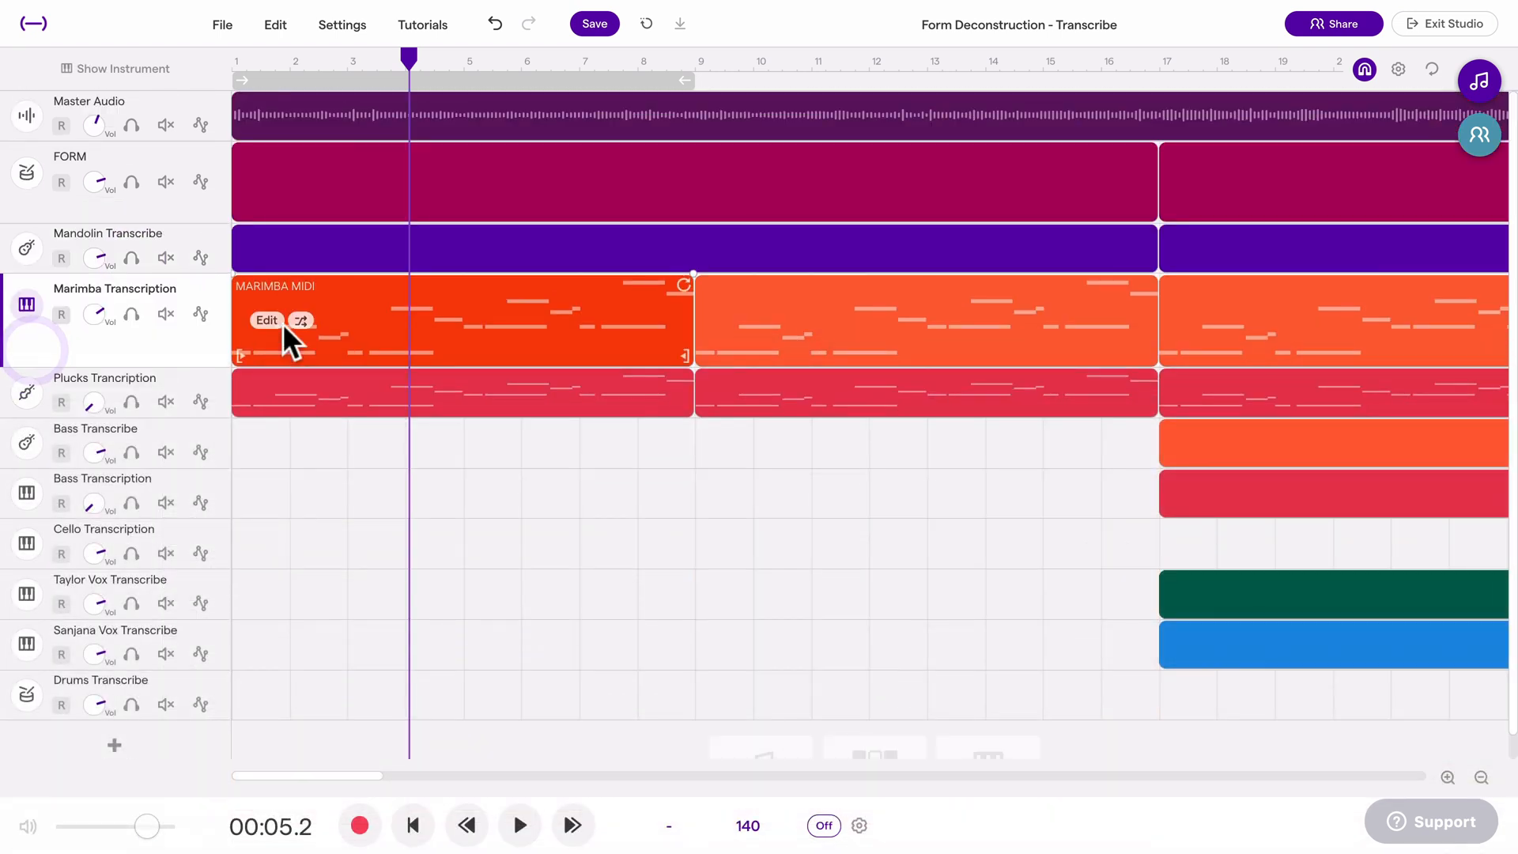
click(166, 125)
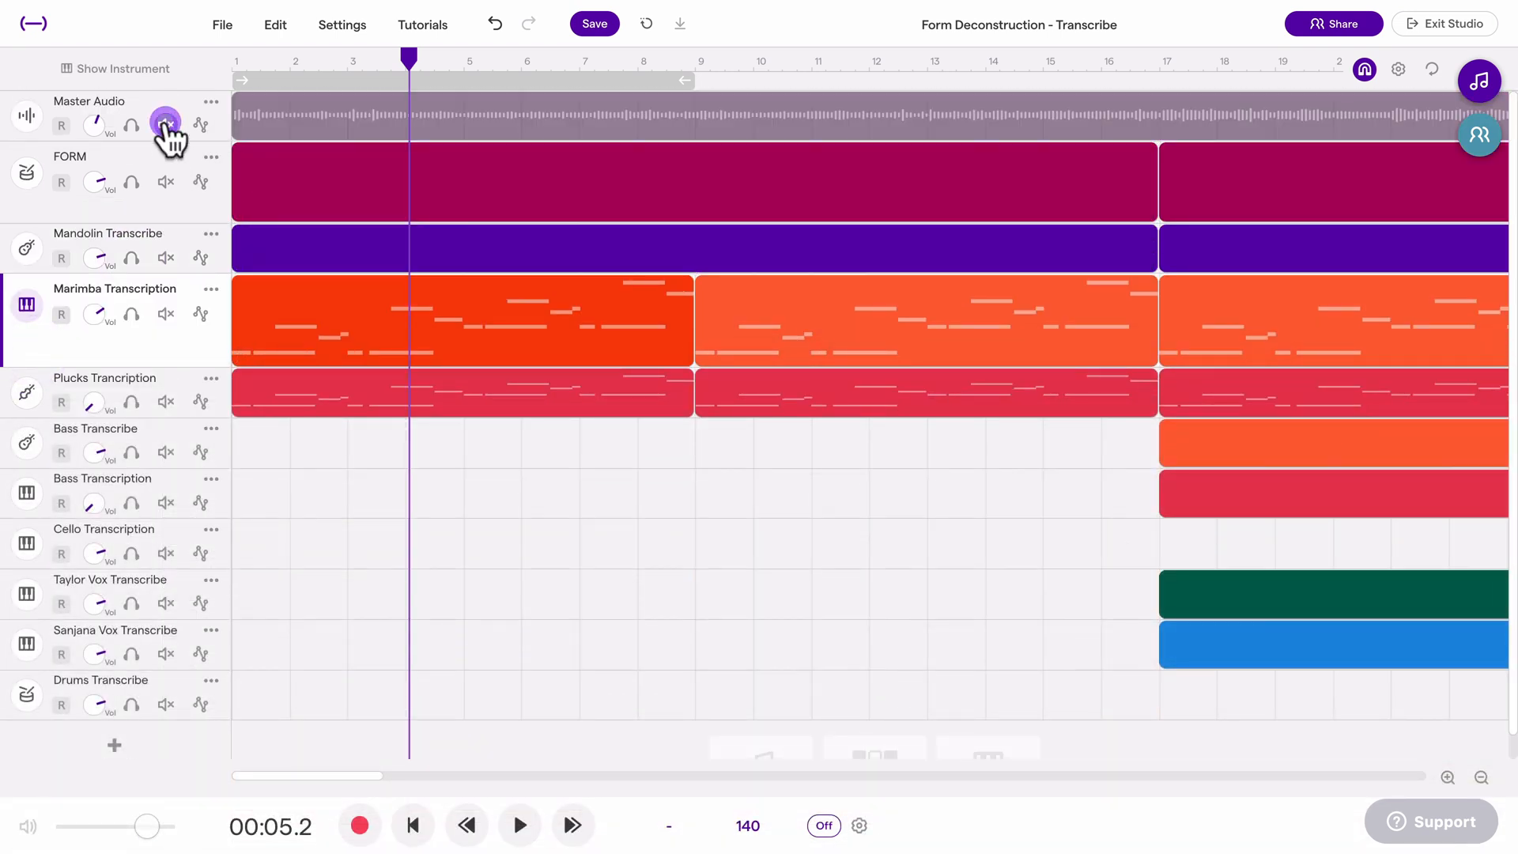
drag(248, 51, 235, 53)
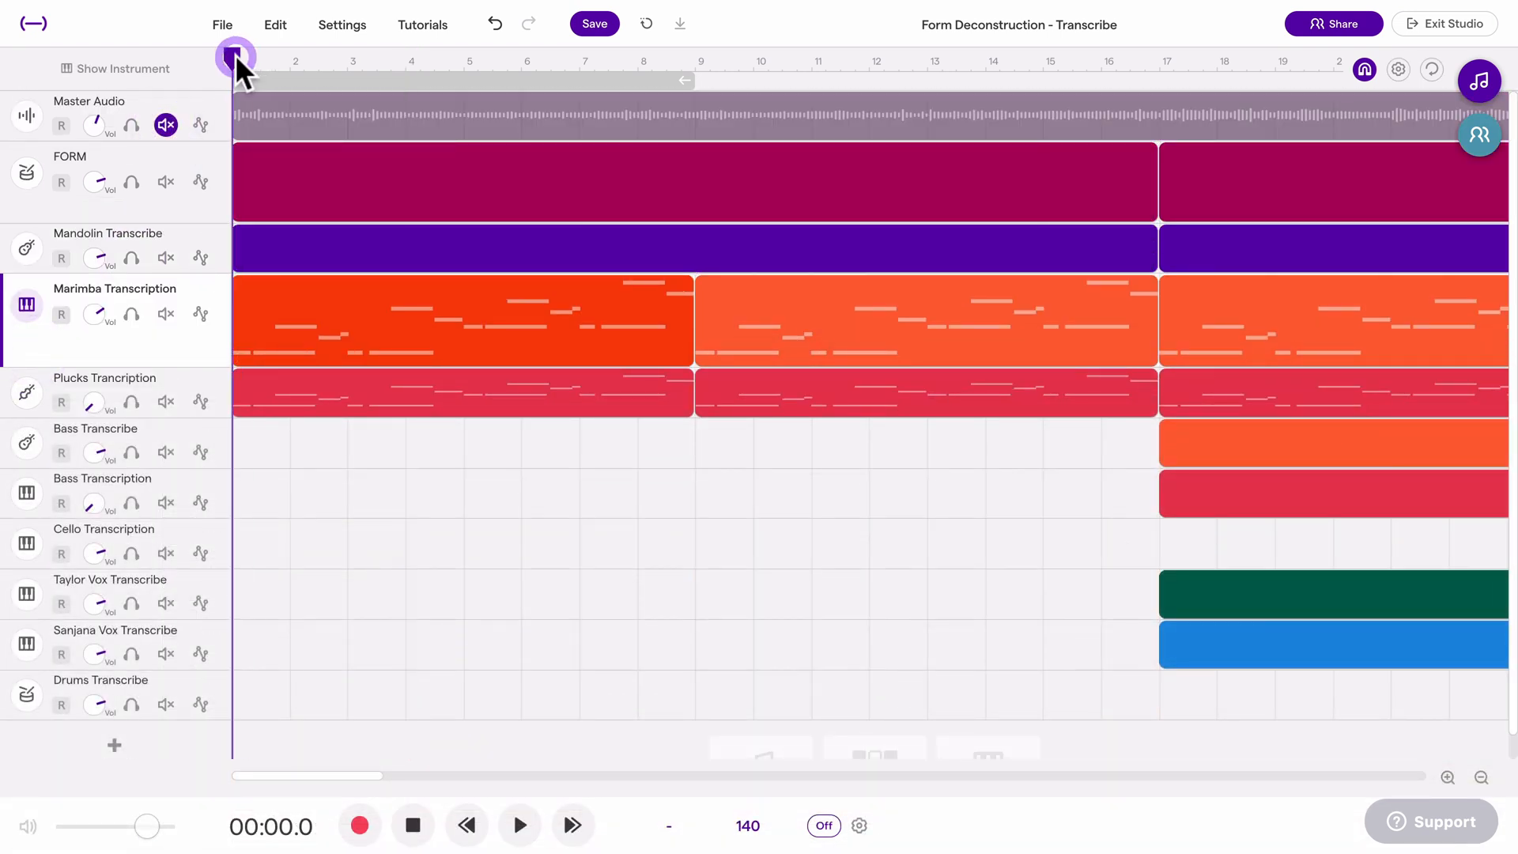